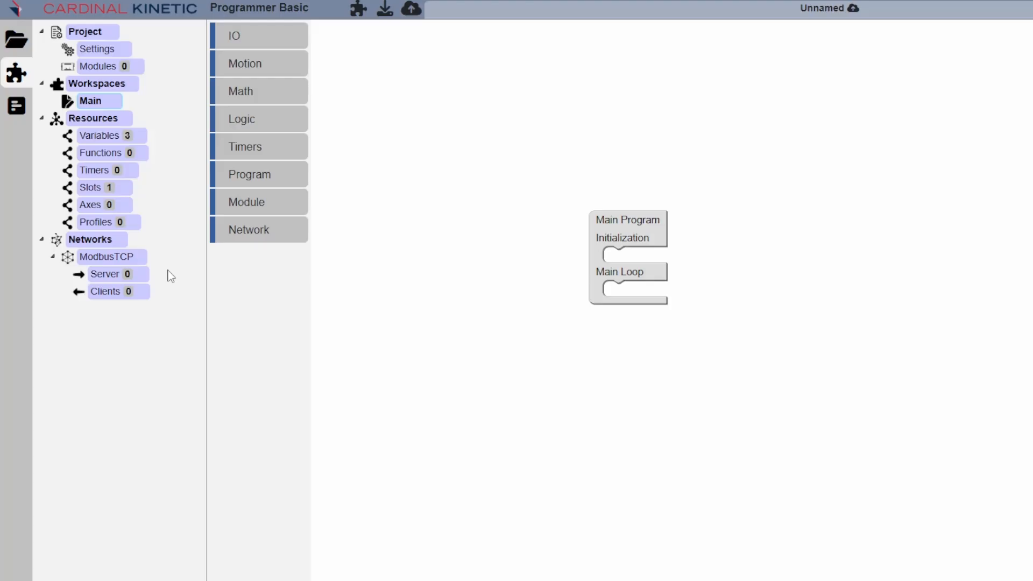
Inspect the data type settings of VariableX and VariableY in the project's variables list without changing them.
left_click(113, 139)
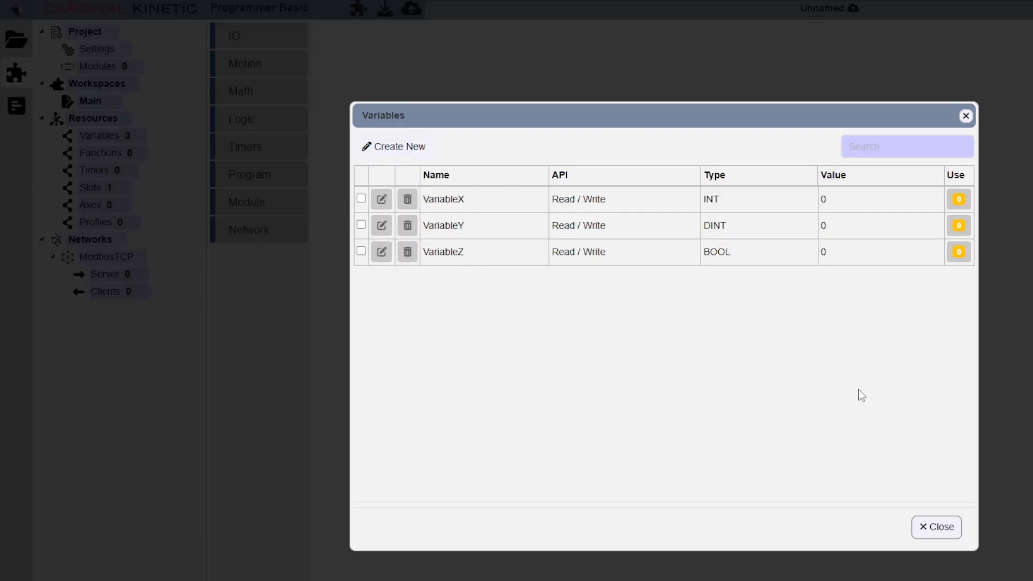
left_click(382, 199)
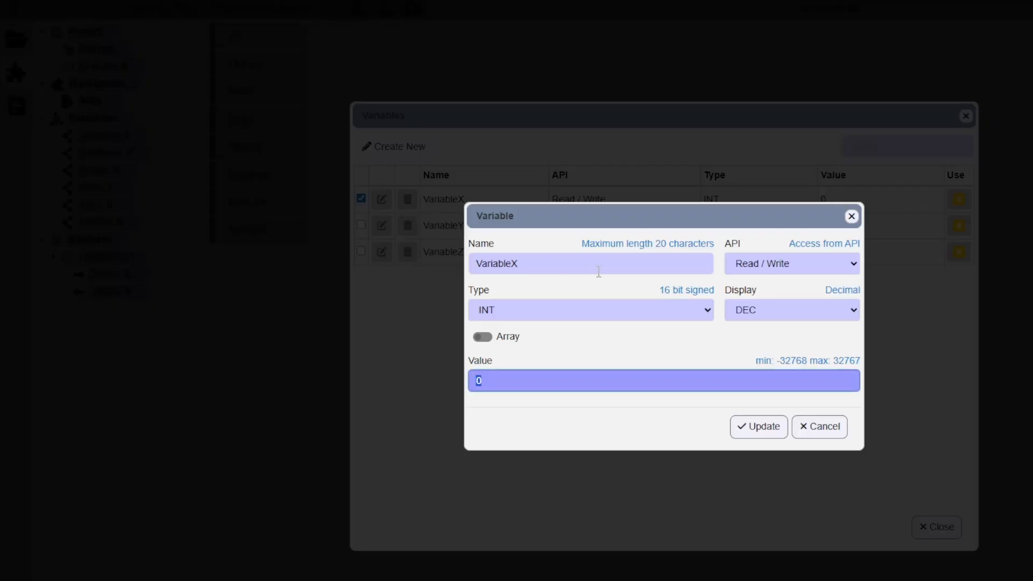
left_click_drag(661, 293, 720, 294)
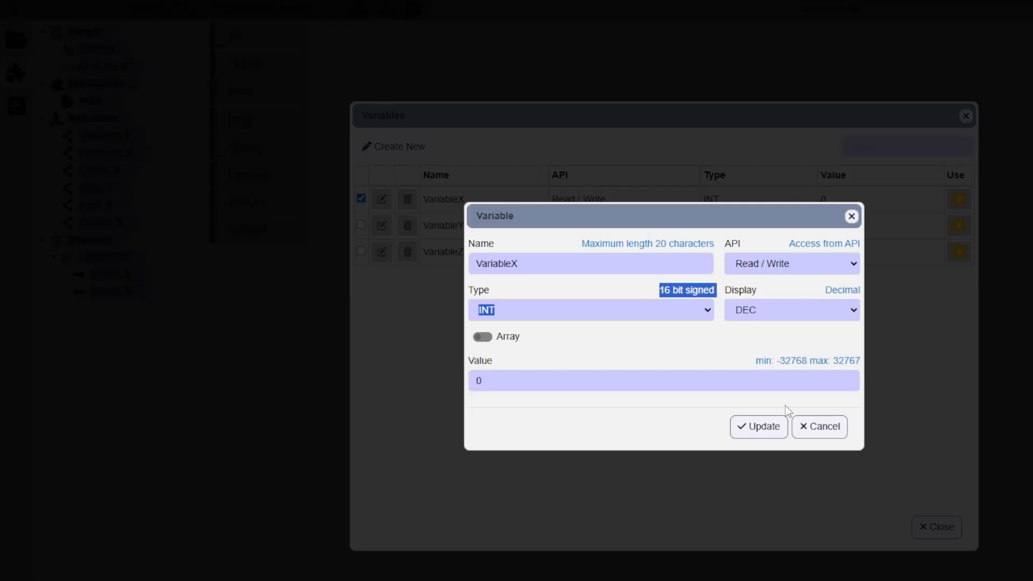
left_click(805, 433)
left_click(459, 231)
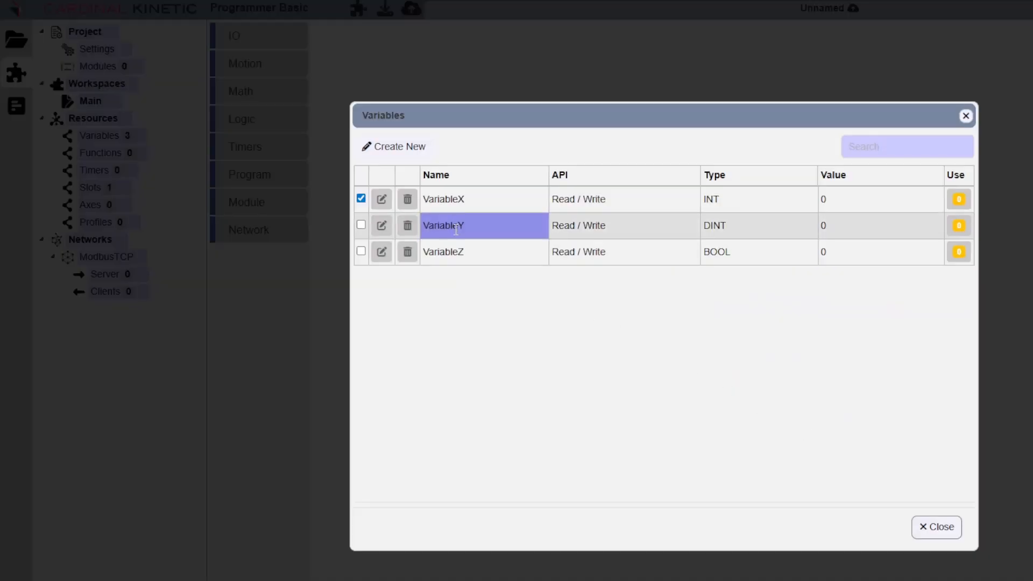
double_click(459, 231)
left_click_drag(647, 291, 712, 288)
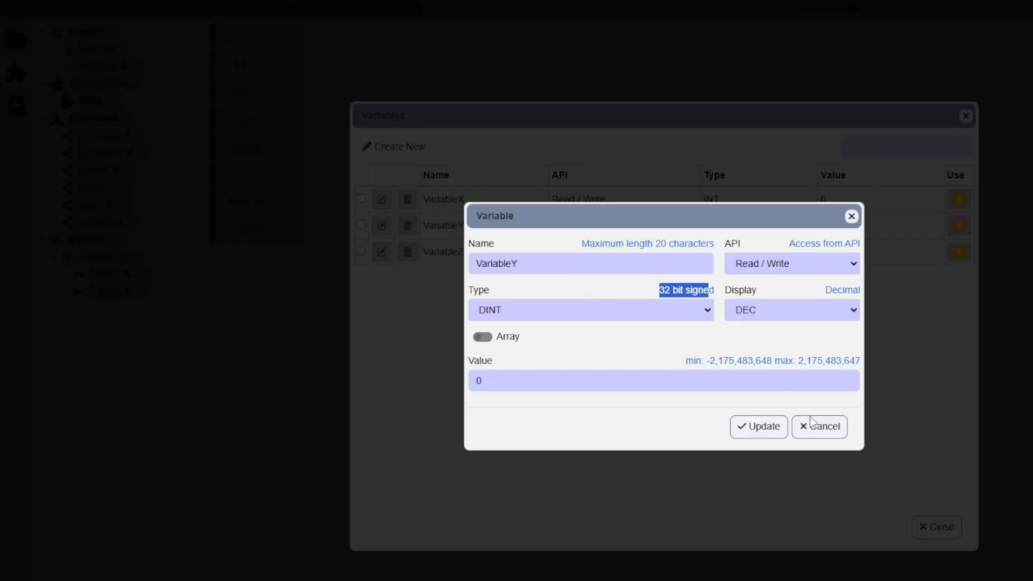
left_click(815, 429)
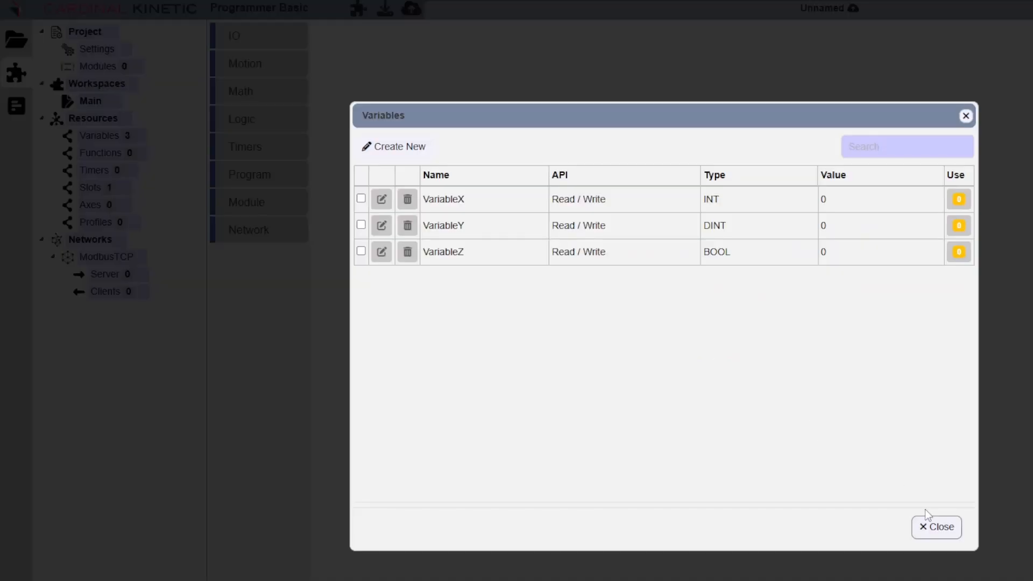
left_click(934, 527)
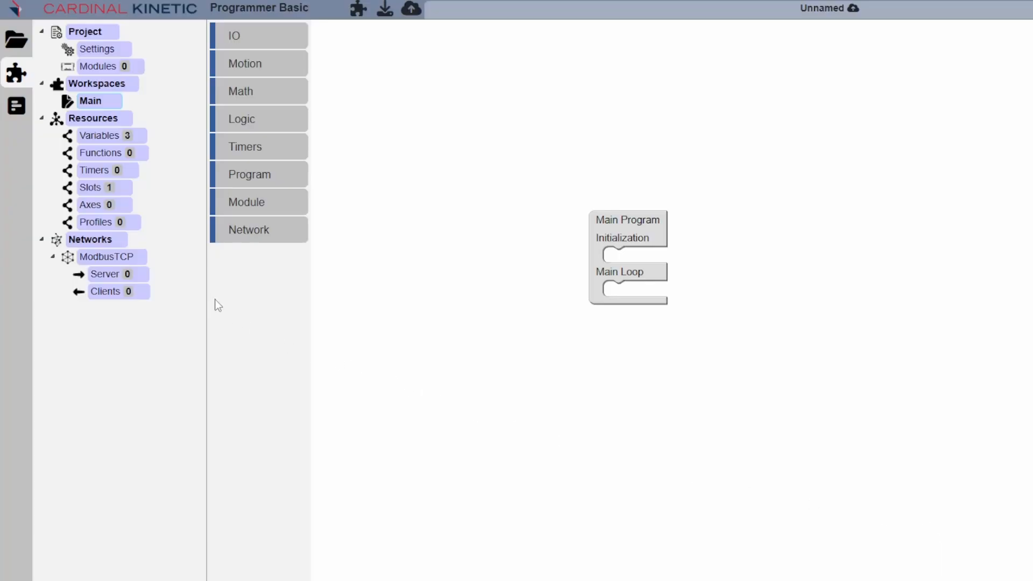
Enable the ModbusTCP server and open its register list.
left_click(99, 275)
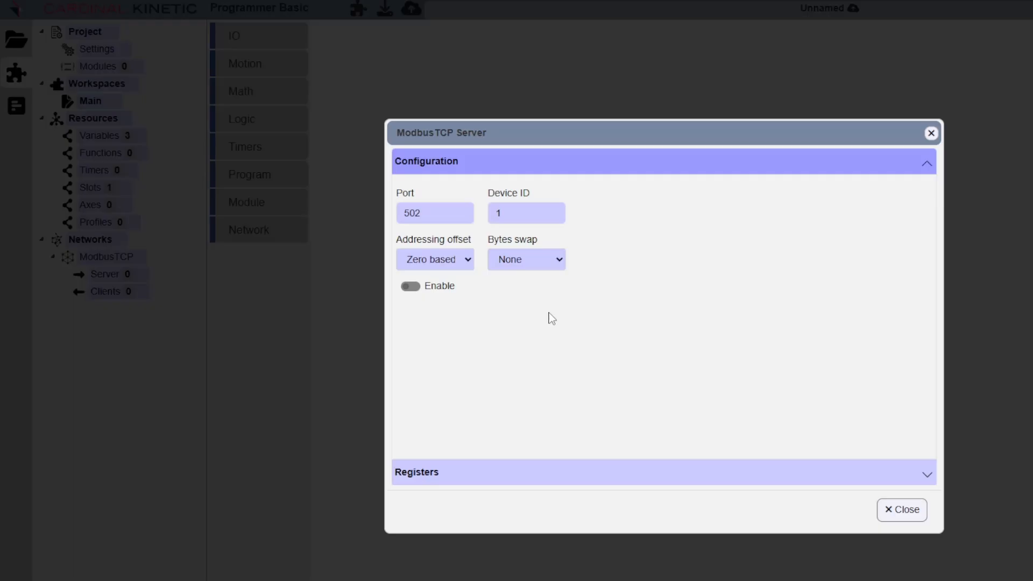
left_click(413, 288)
left_click(522, 476)
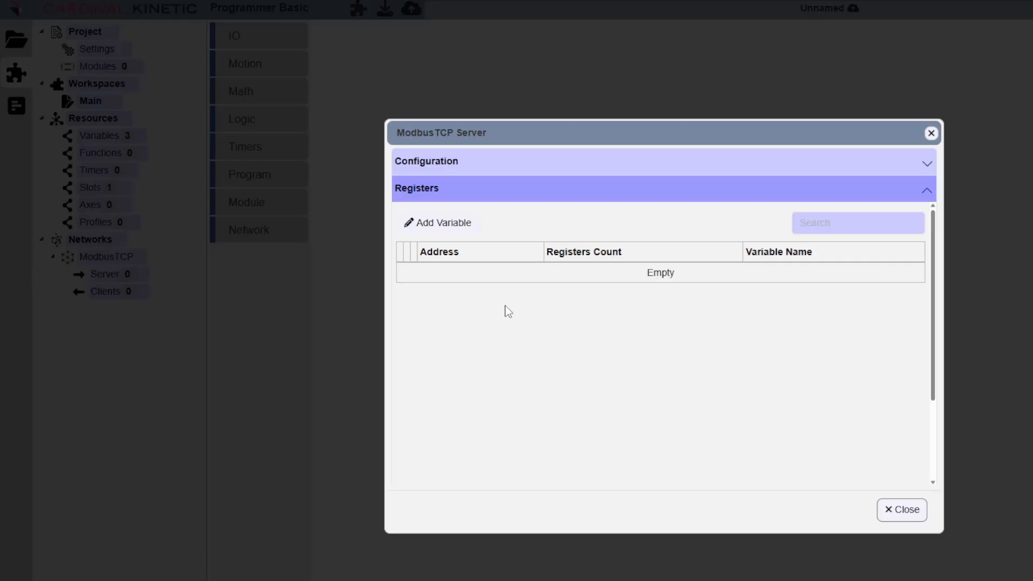
Add VariableX to the ModbusTCP server registers at holding register address 0.
left_click(450, 225)
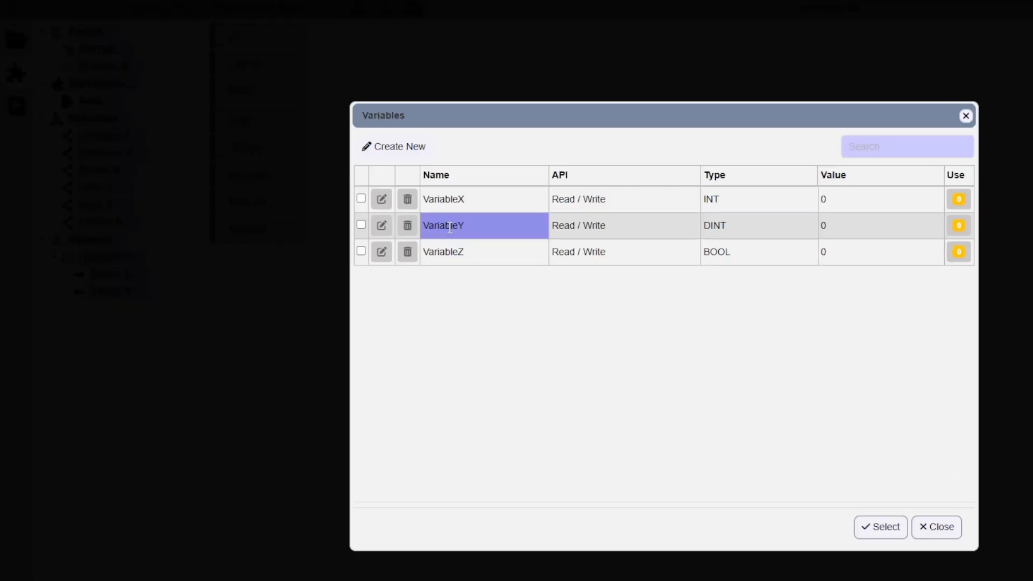
left_click(484, 203)
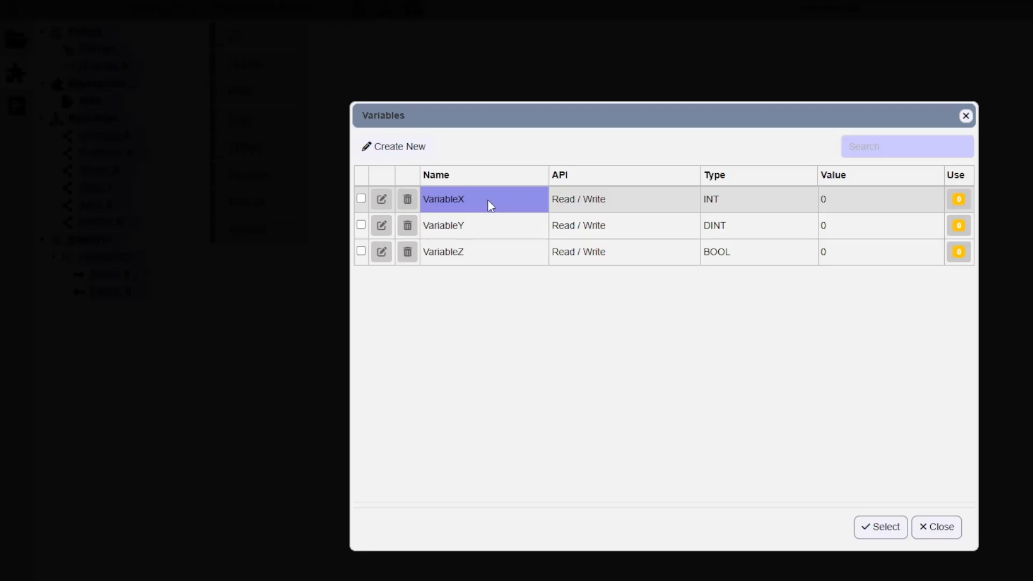
left_click(487, 199)
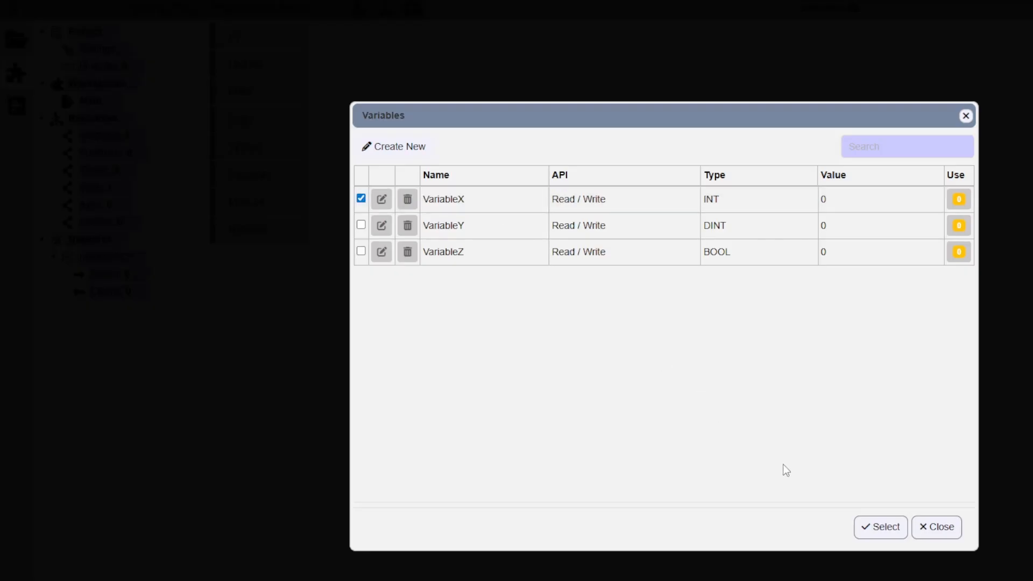
left_click(878, 527)
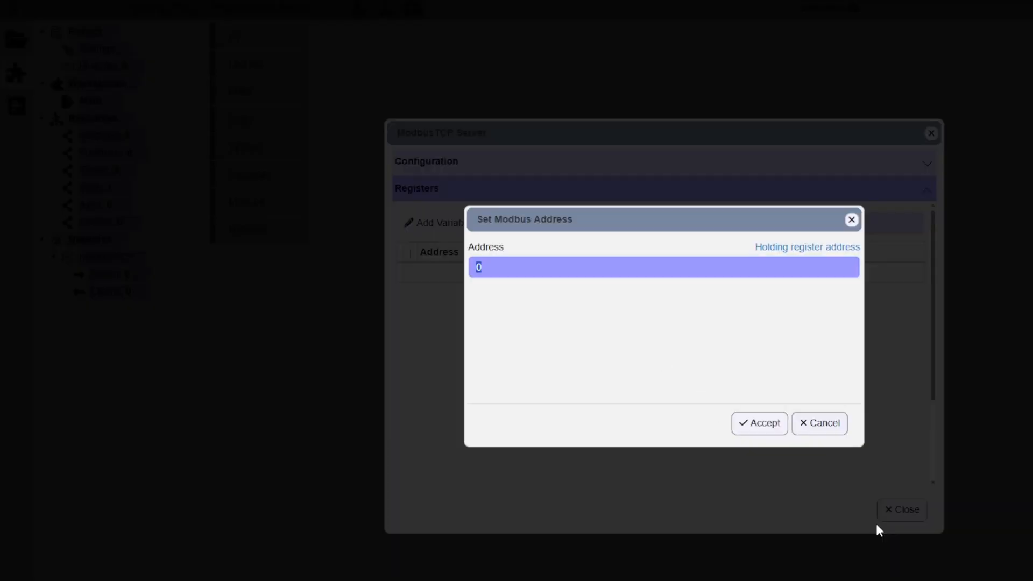
left_click(789, 435)
left_click(783, 433)
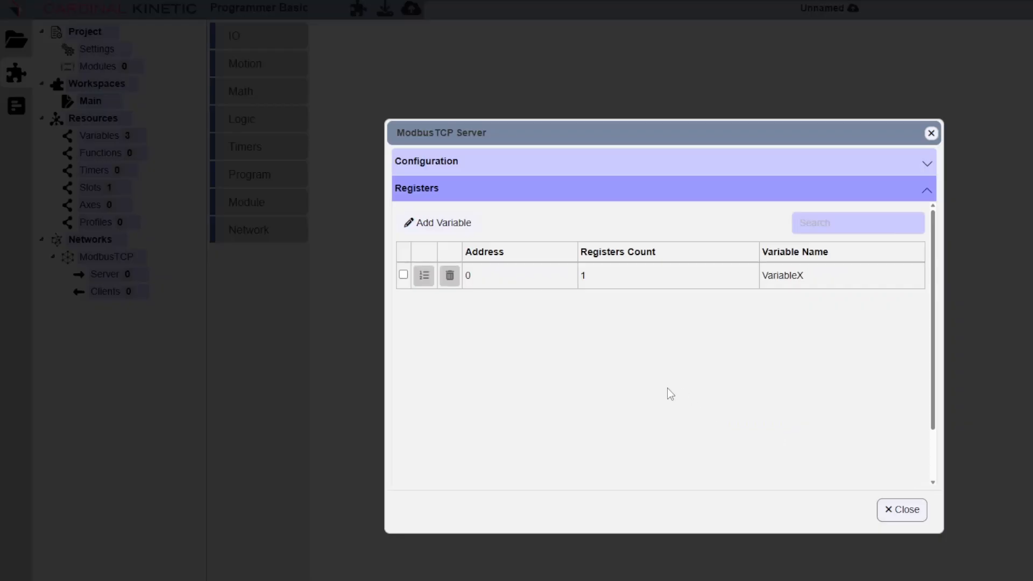
left_click(474, 281)
left_click(514, 348)
left_click(585, 278)
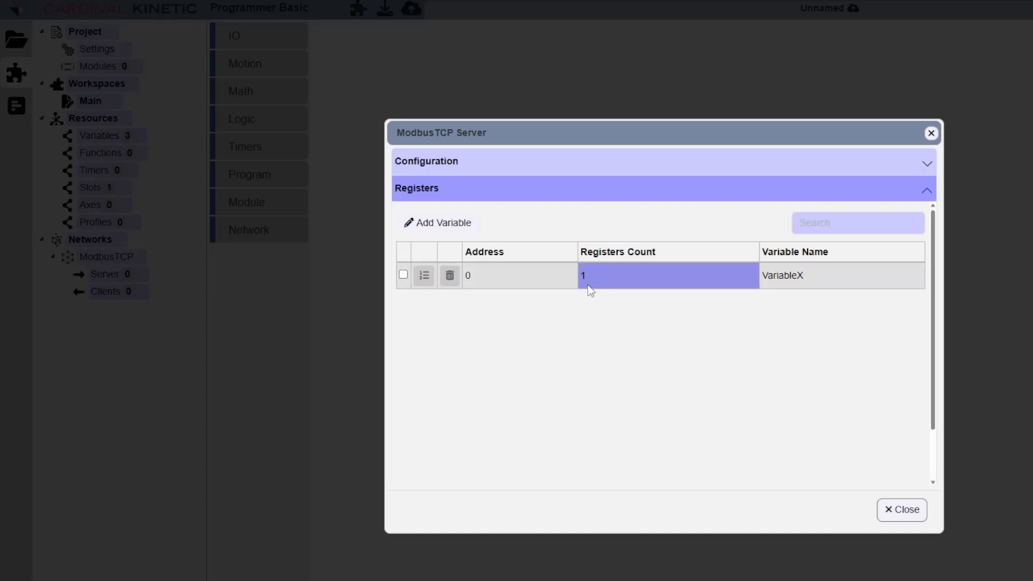
left_click(588, 295)
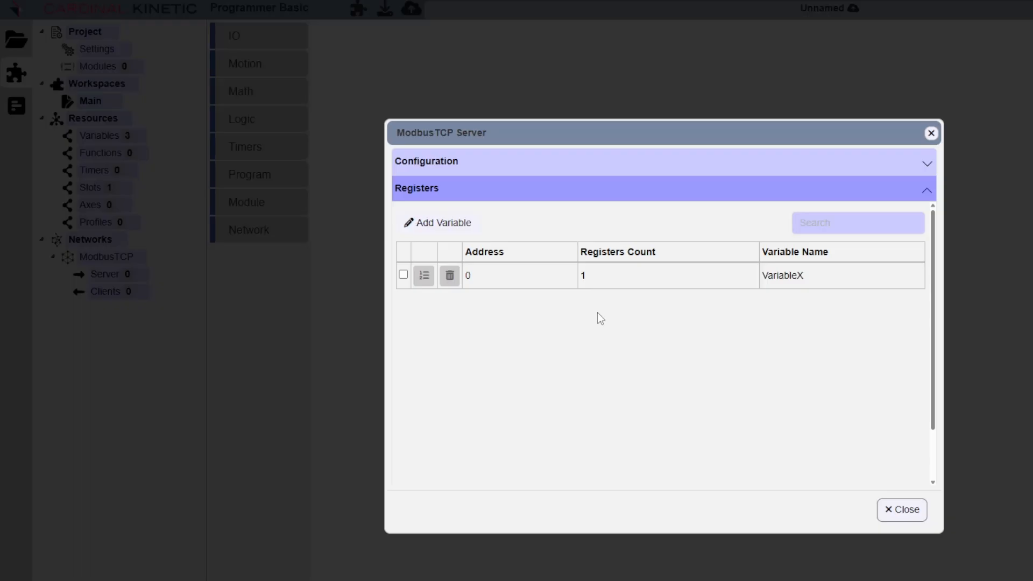
Add VariableY to the ModbusTCP server registers and set its holding register address to 1.
left_click(439, 227)
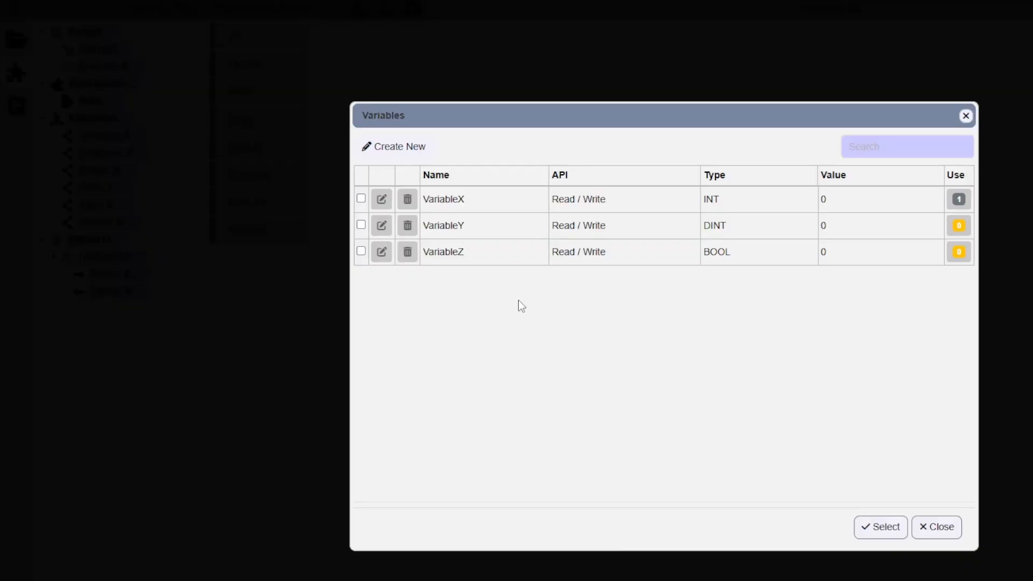
left_click(361, 226)
left_click(899, 525)
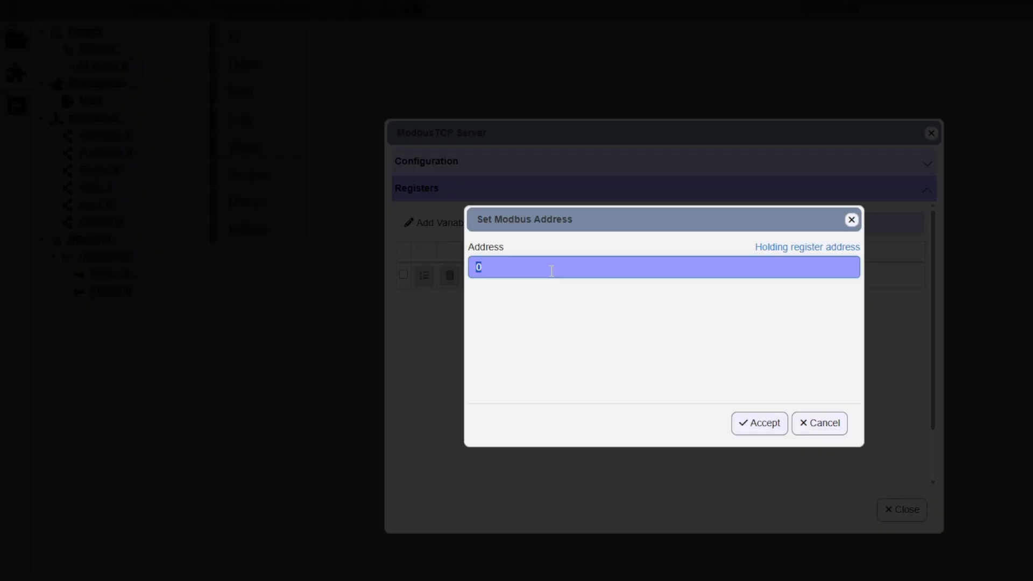
left_click(756, 424)
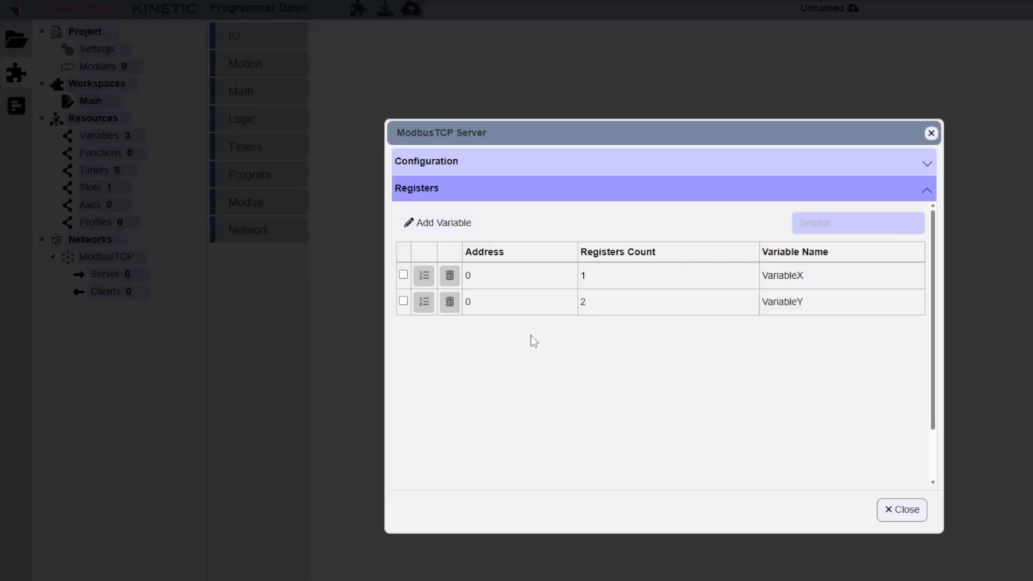
left_click(424, 302)
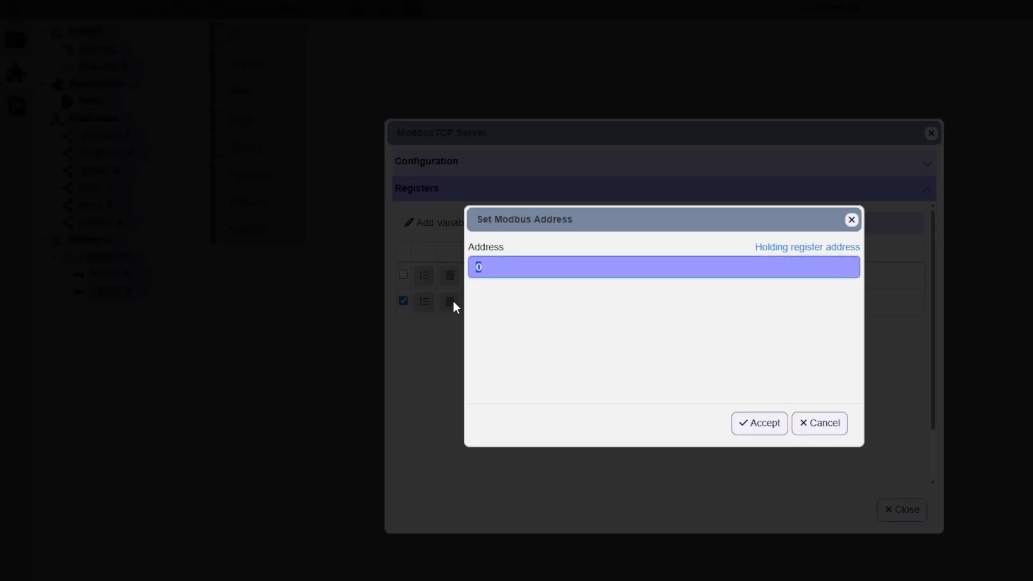
type("1")
left_click(758, 433)
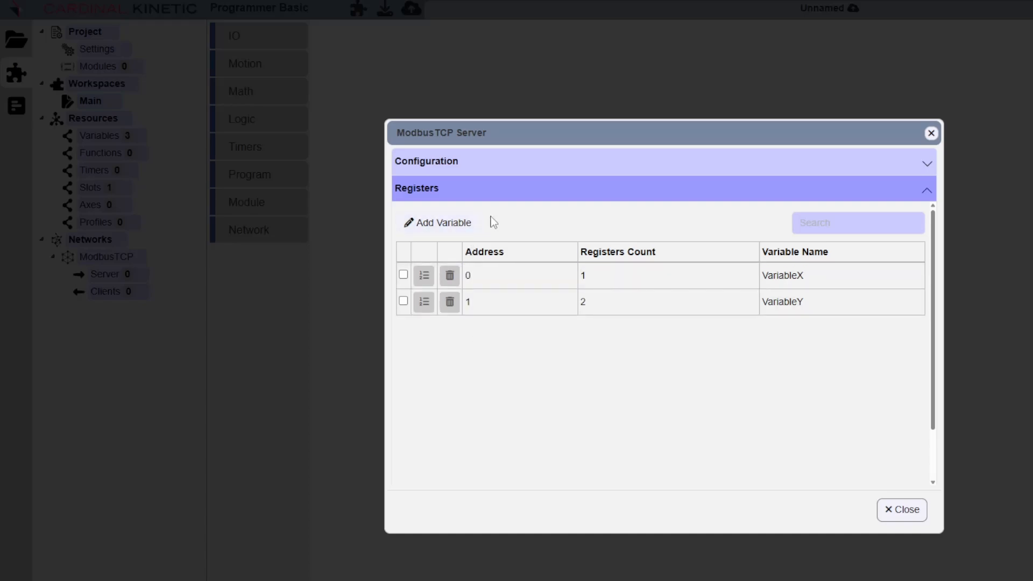
Add VariableZ to the ModbusTCP server registers at holding register address 3 and close the server settings.
left_click(463, 223)
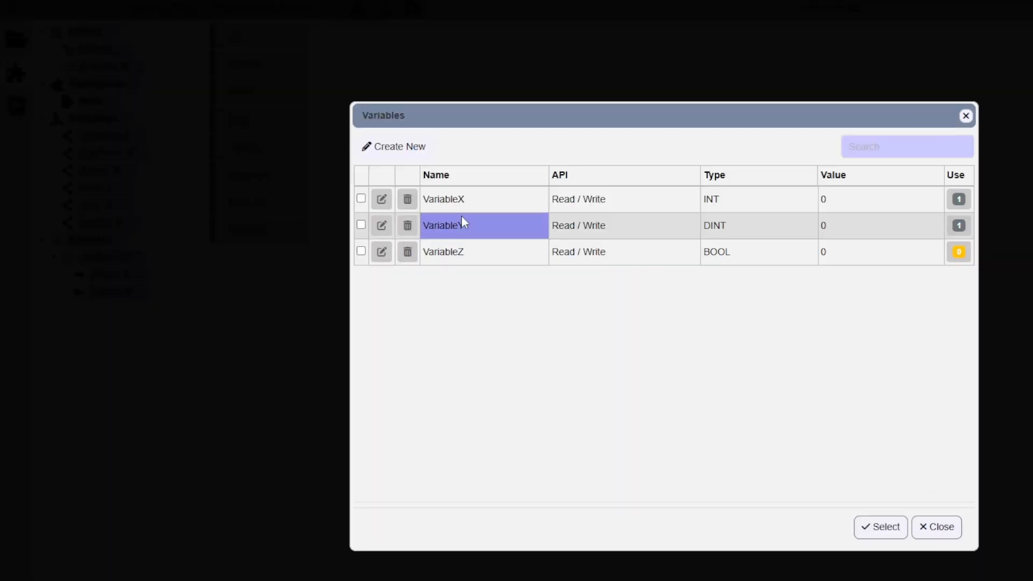
left_click(361, 252)
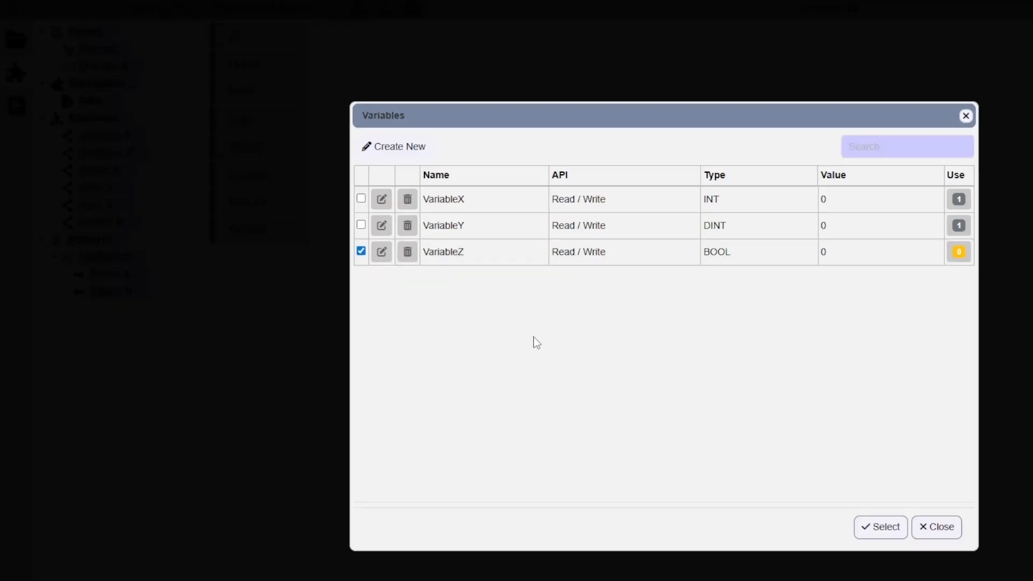
left_click(895, 536)
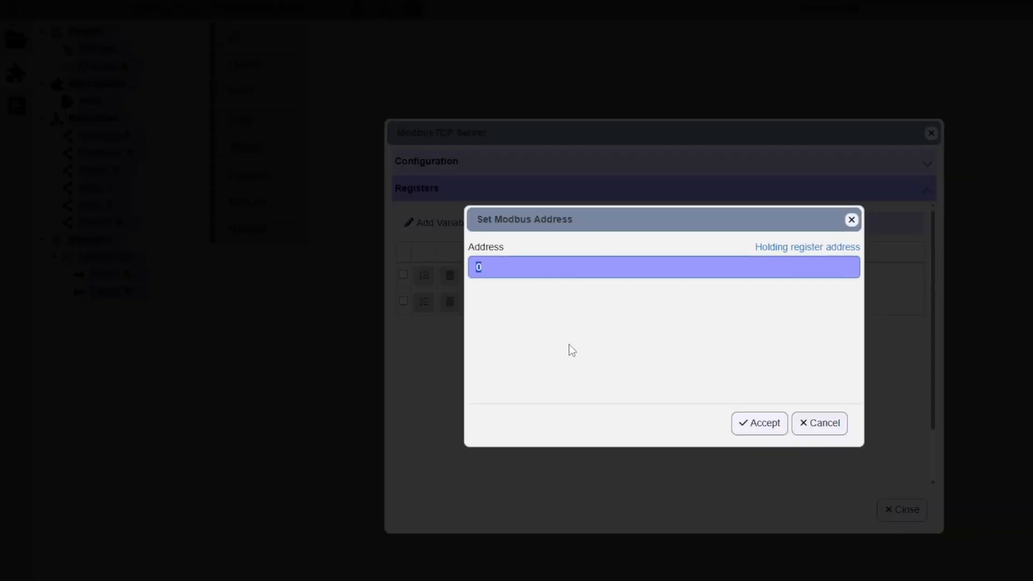
type("3")
left_click(768, 428)
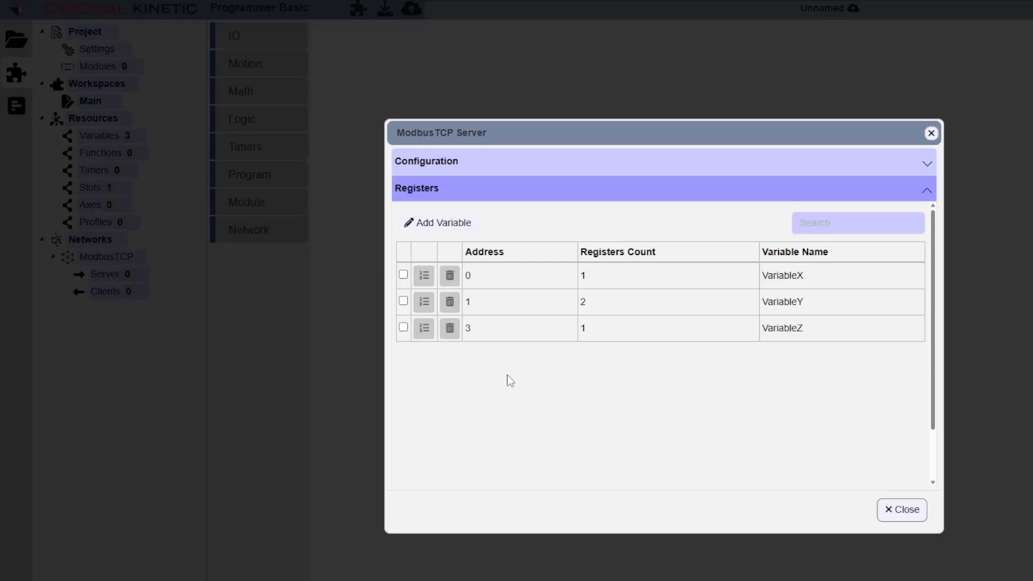
left_click(482, 336)
left_click(907, 514)
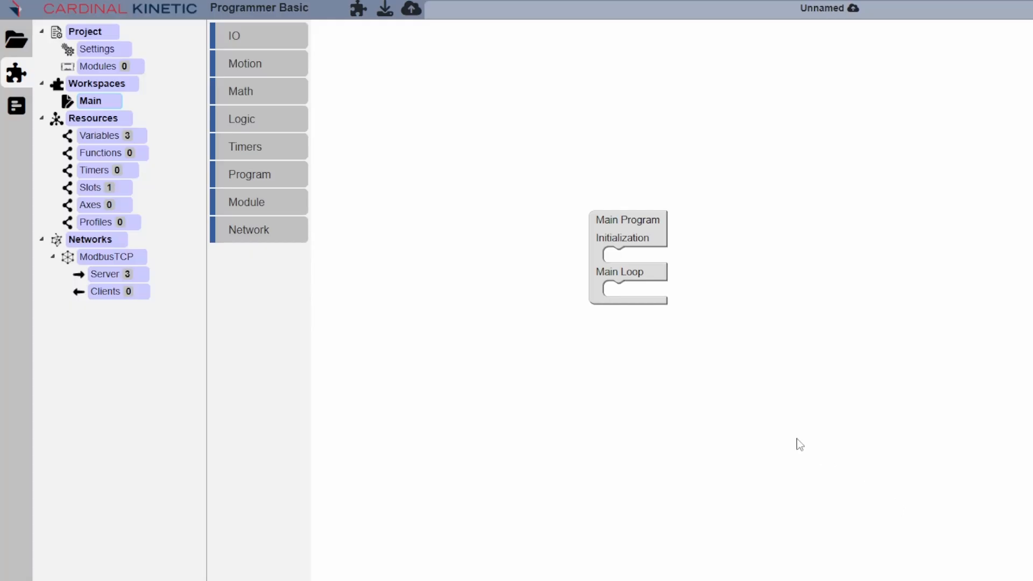